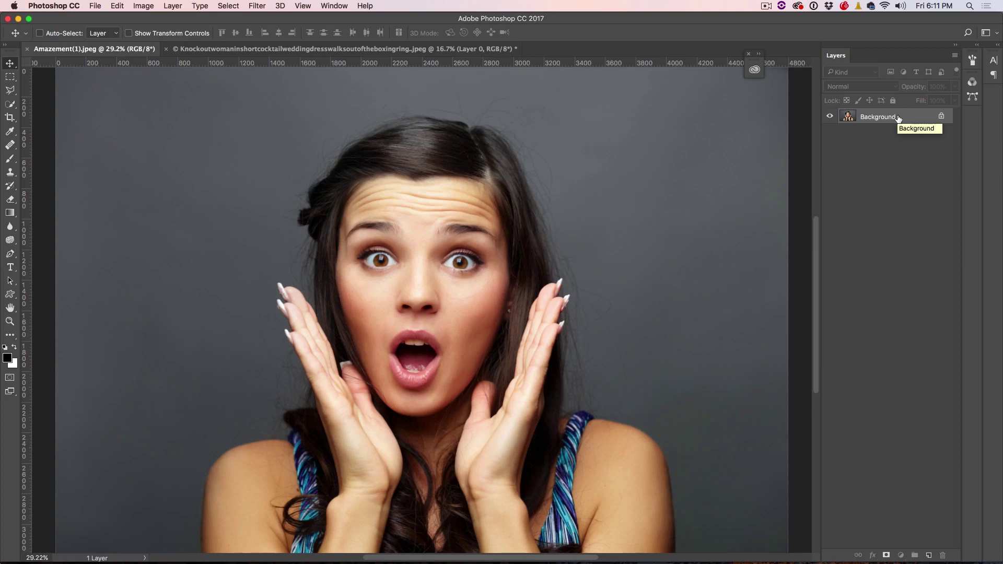
Duplicate the Background layer, set the copy to Overlay, and Gaussian Blur it at radius 9.7.
left_click_drag(898, 119, 929, 550)
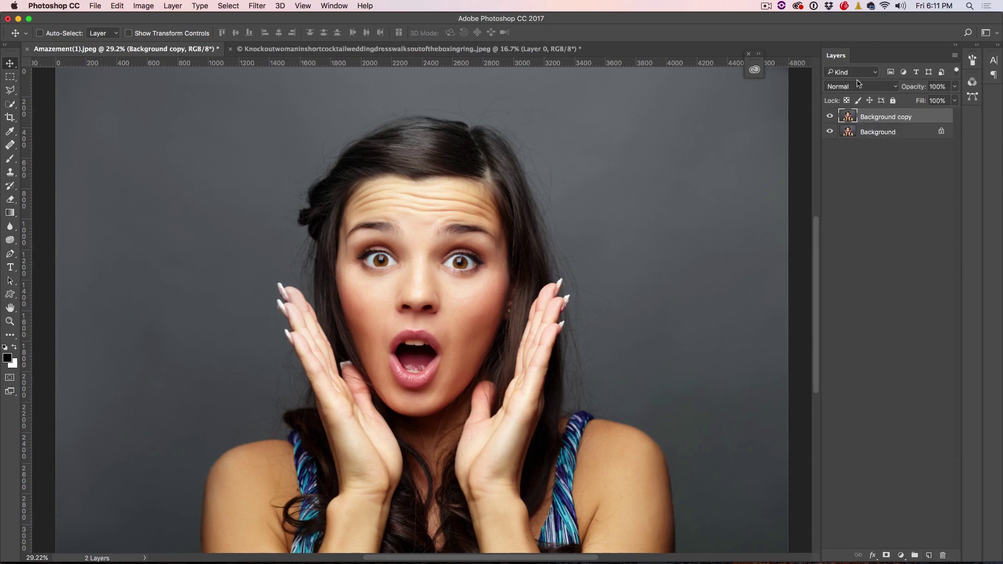
left_click(859, 85)
scroll(863, 208, "down", 2)
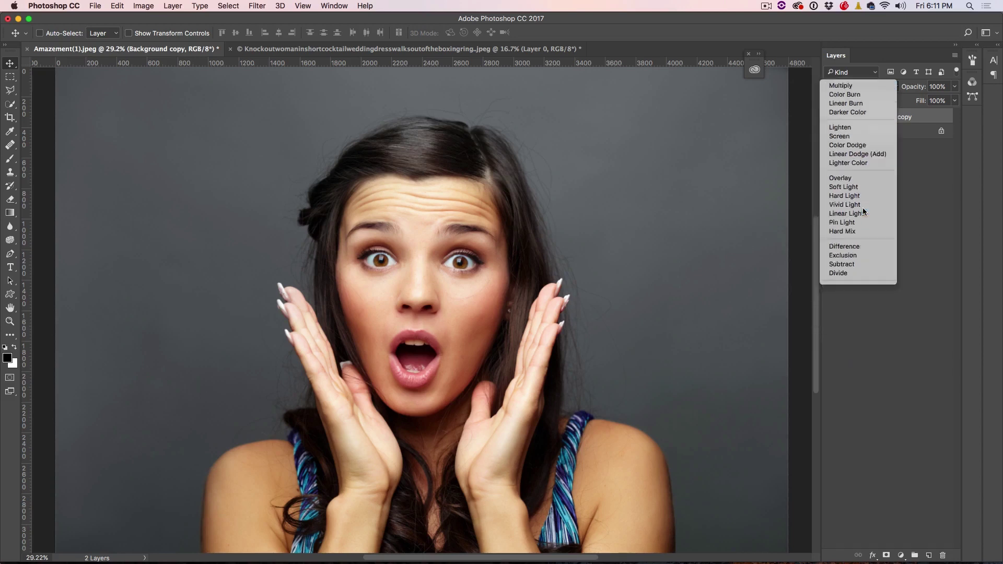
left_click(862, 211)
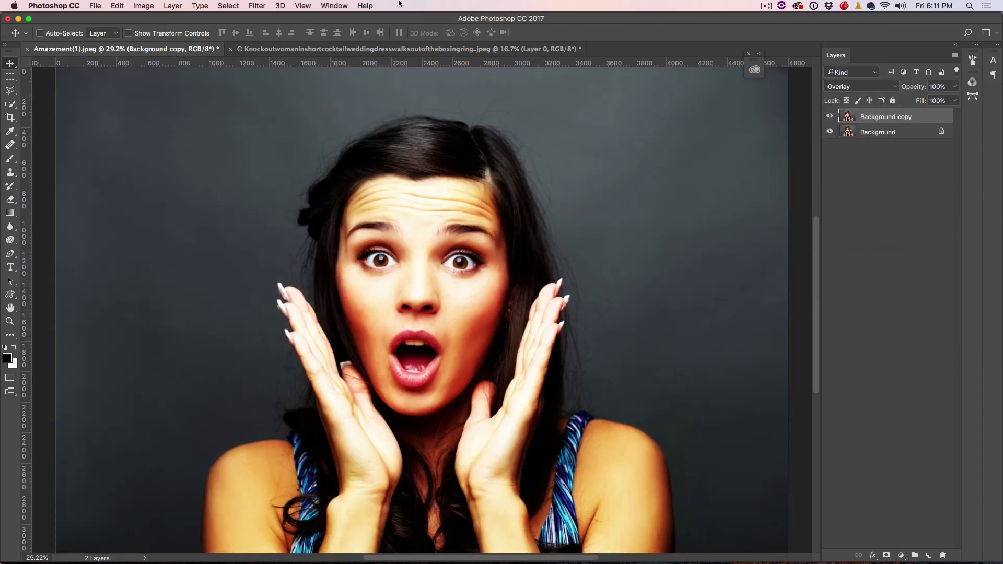
left_click(258, 6)
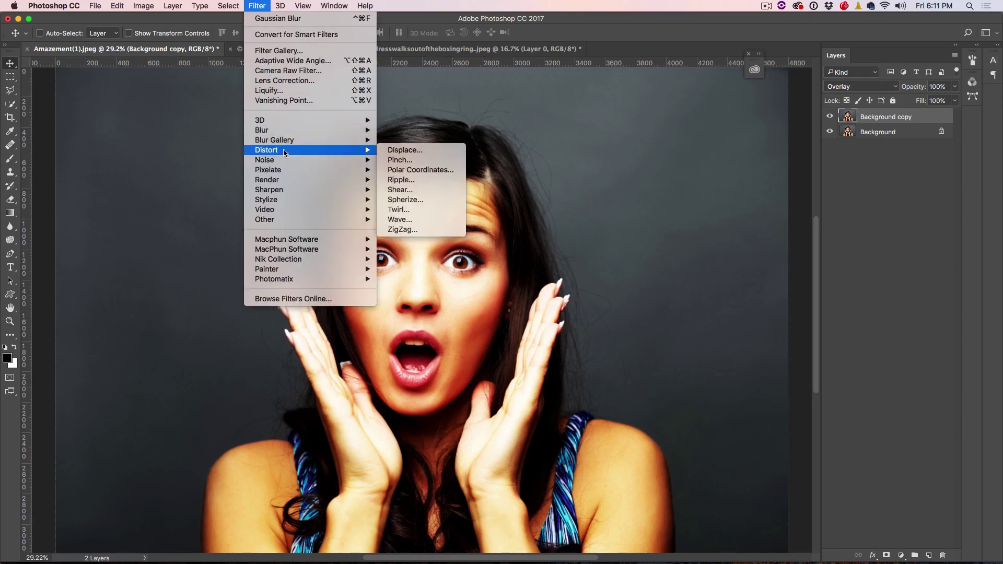
mouse_move(340, 130)
left_click(413, 170)
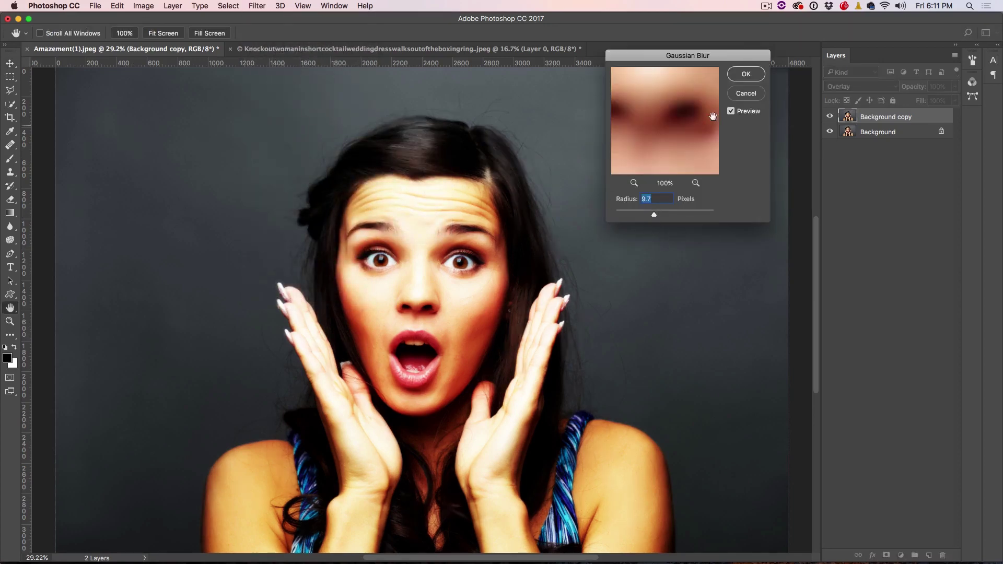
left_click(740, 77)
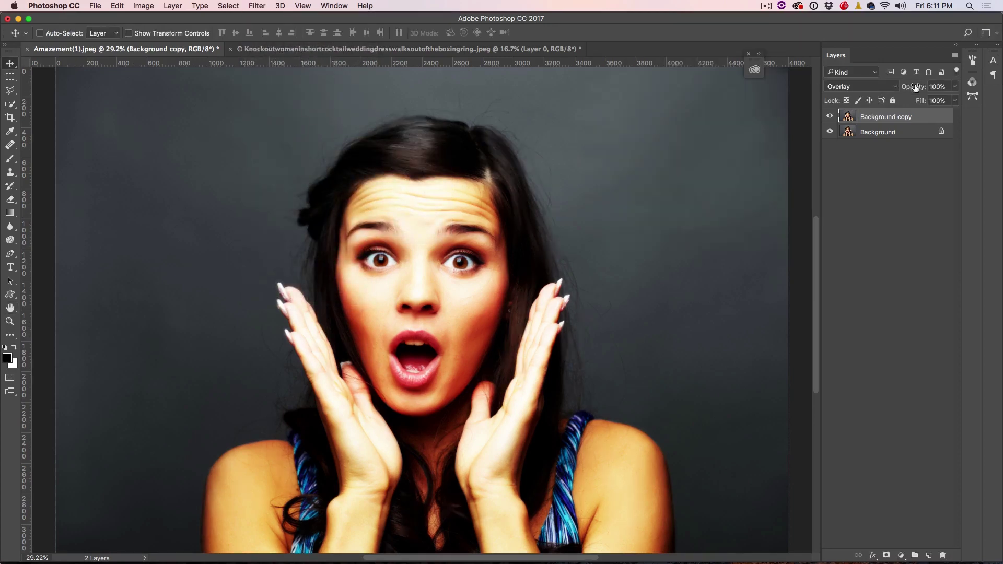
Lower the copy to 63% opacity, compare layer visibility, then delete the blurred copy.
mouse_move(915, 86)
left_mouse_down()
mouse_move(884, 86)
mouse_move(896, 86)
left_mouse_up()
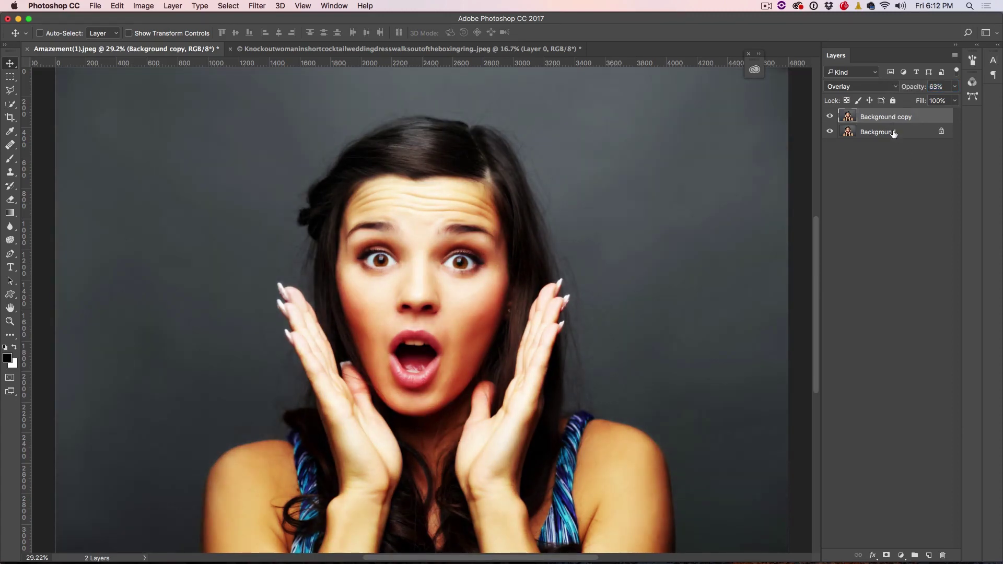
left_click(829, 116)
left_click(829, 115)
left_click(829, 131)
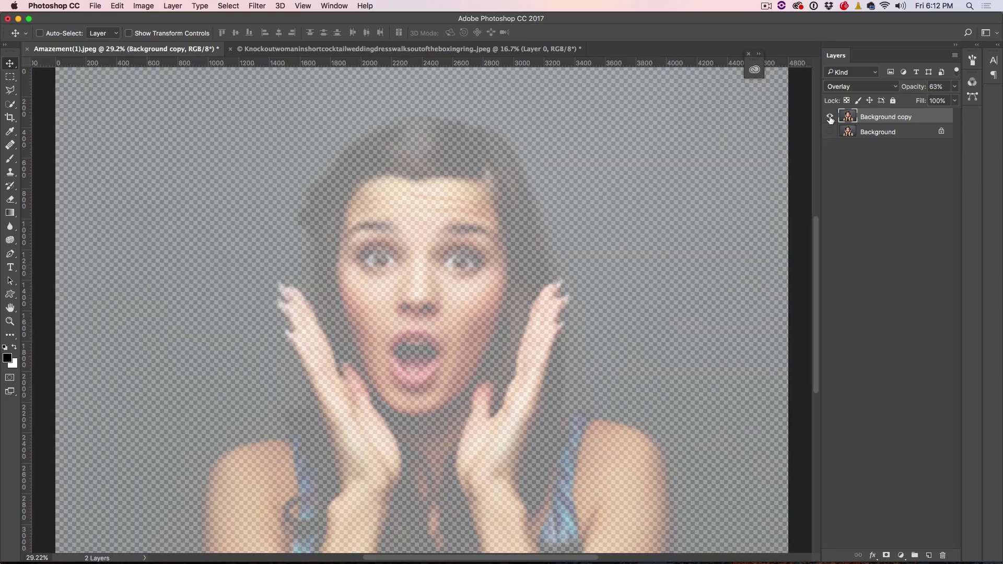
left_click(829, 116)
left_click(830, 132)
left_click(829, 116)
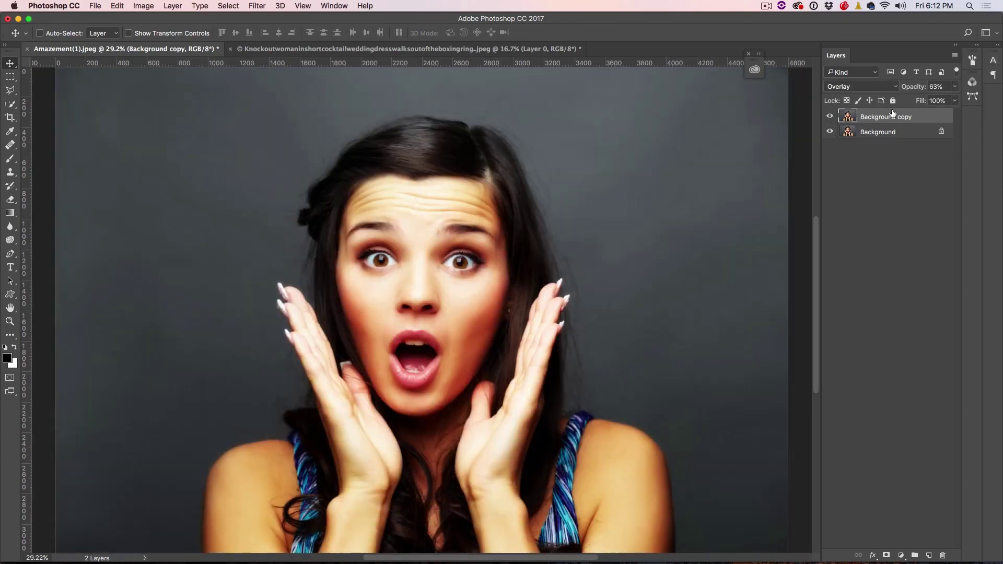
key("Delete")
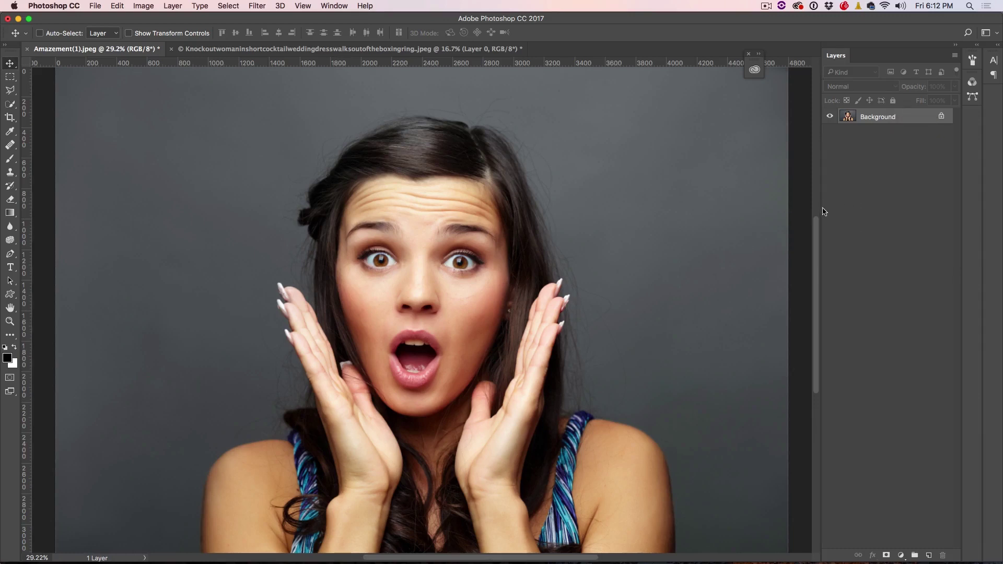
Convert the Background layer to a smart object and add a Gaussian Blur filter at radius 9.7.
right_click(887, 118)
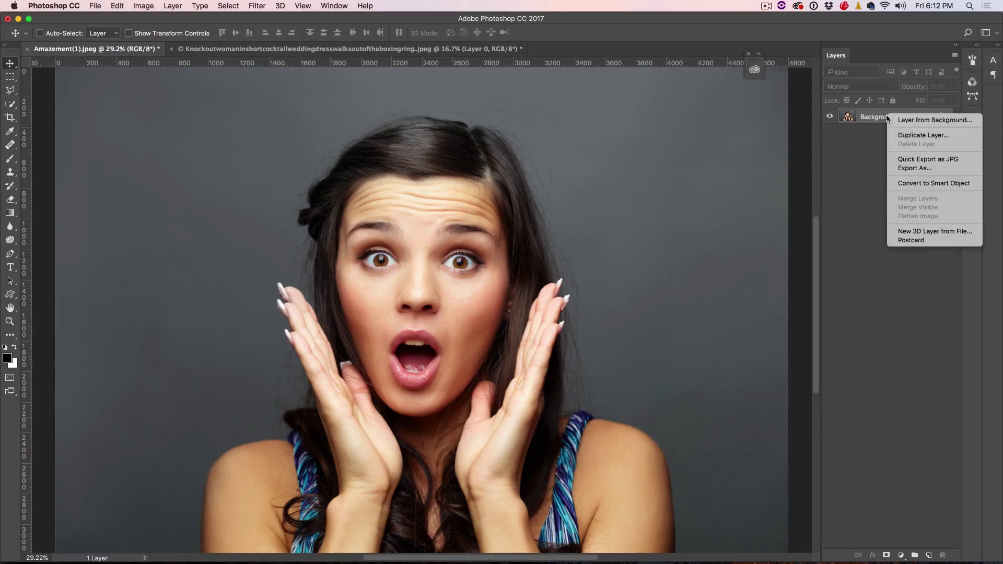
left_click(920, 183)
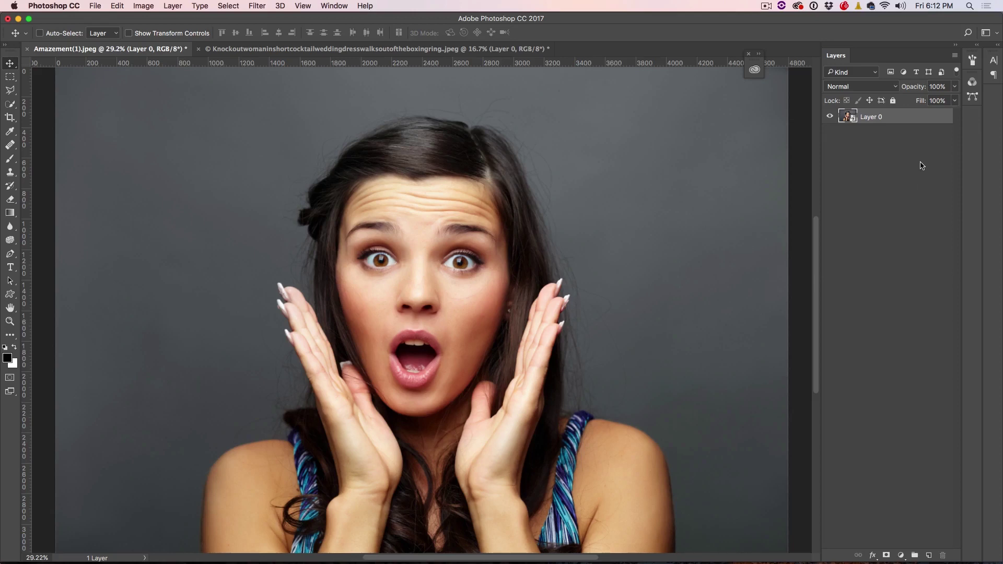
left_click(257, 5)
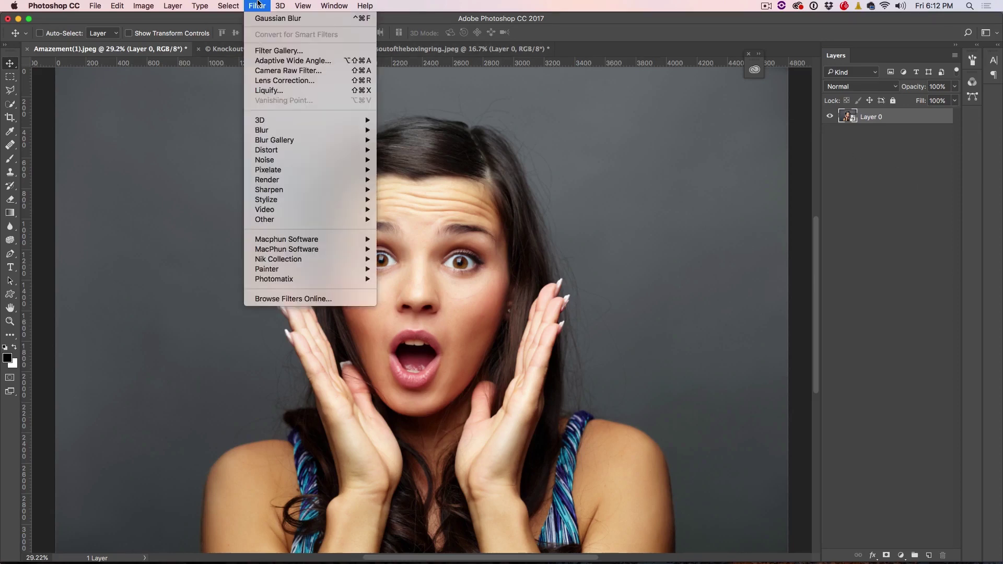
mouse_move(267, 133)
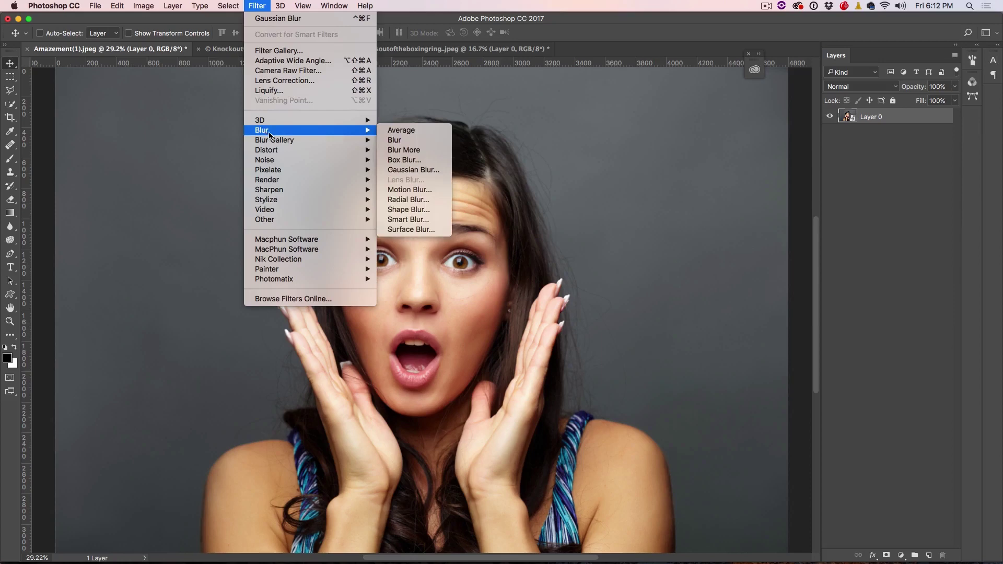
left_click(401, 169)
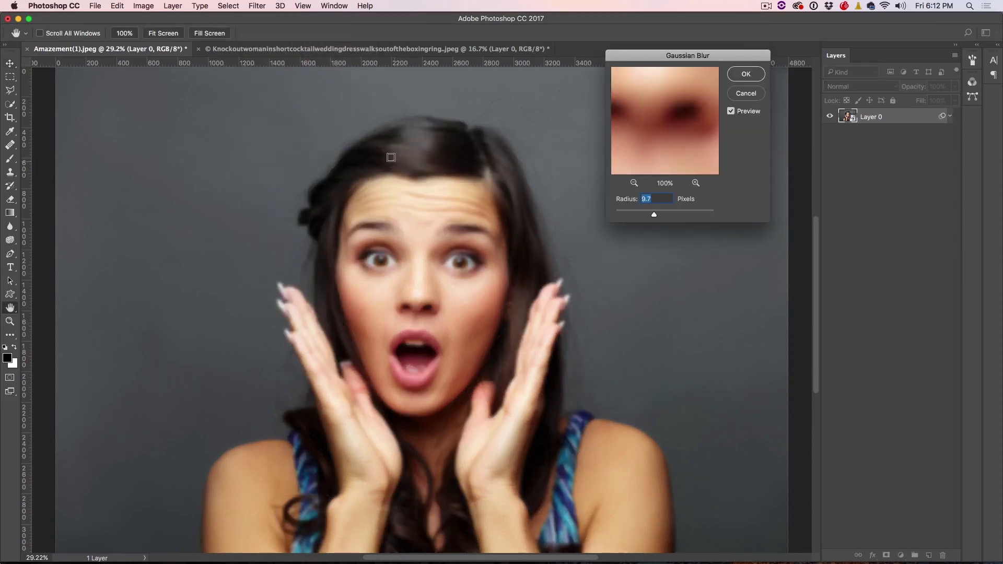
left_click(732, 74)
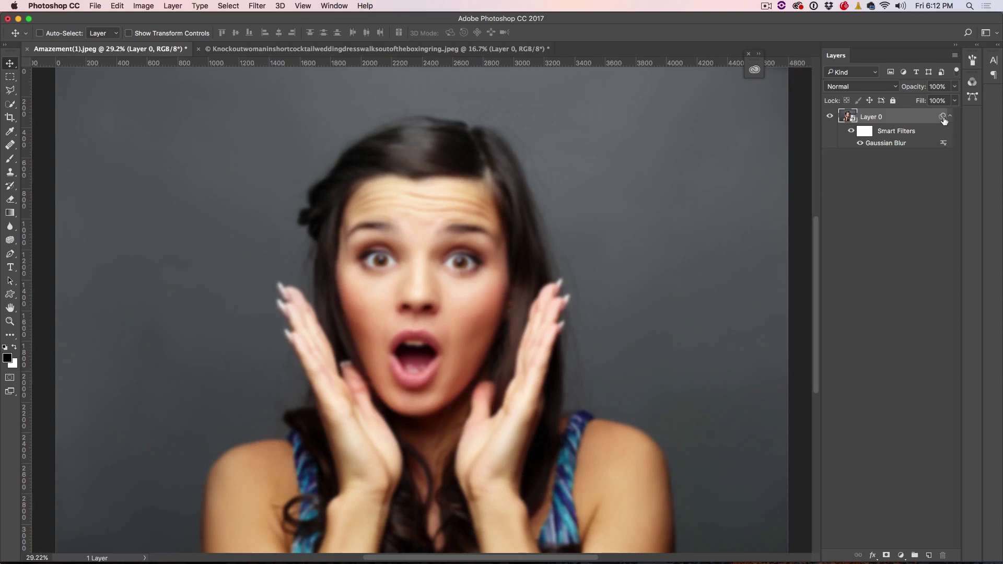
Set the Gaussian Blur smart filter's blending to Overlay mode with lowered opacity.
left_click(949, 117)
left_click(950, 117)
double_click(943, 142)
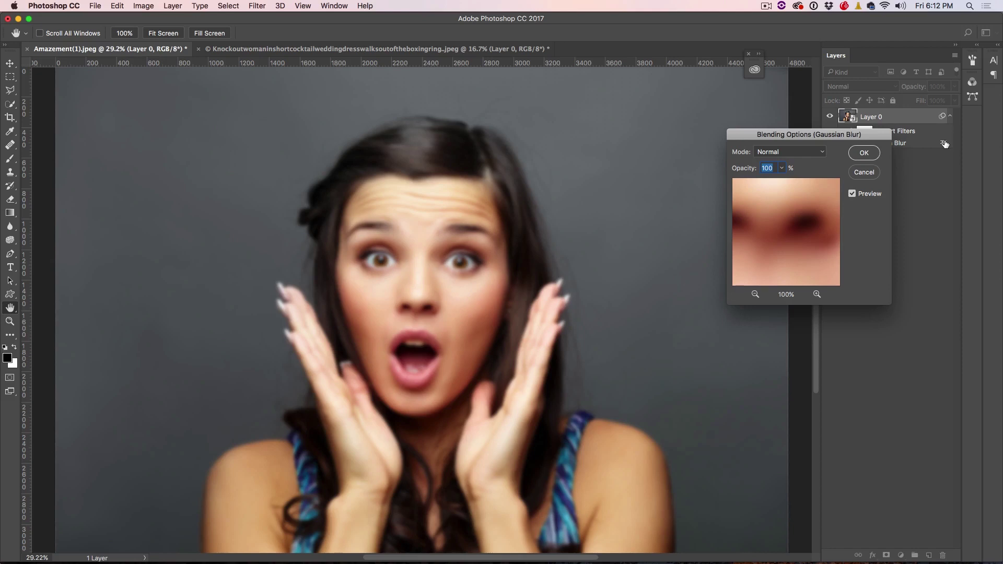
left_click(803, 152)
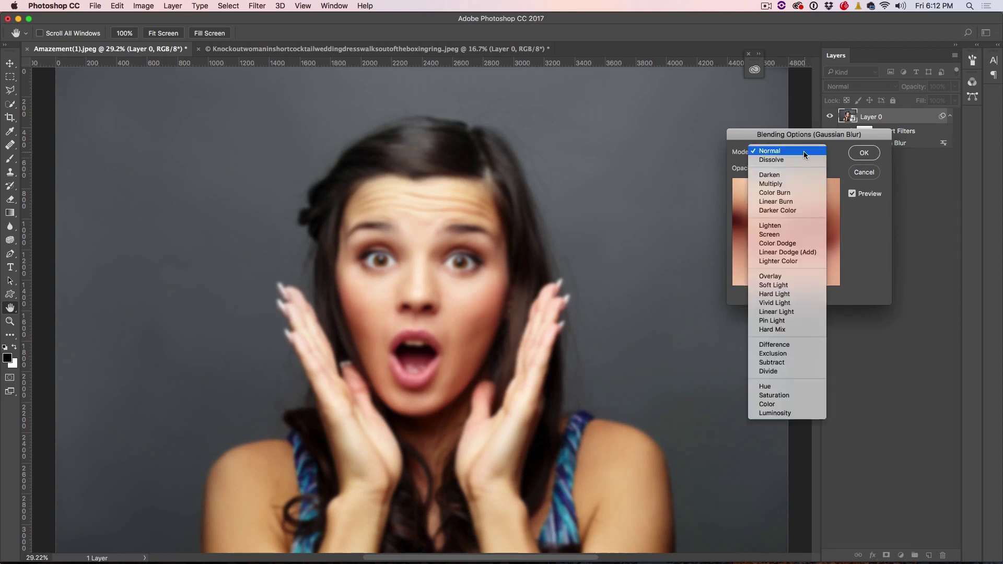
left_click(803, 275)
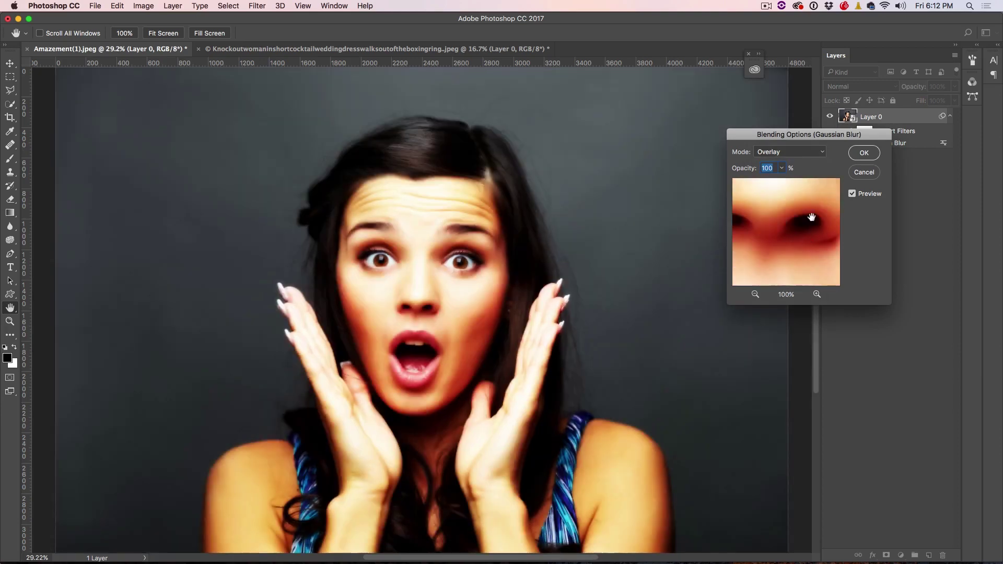
left_click(781, 167)
left_click_drag(783, 181, 749, 185)
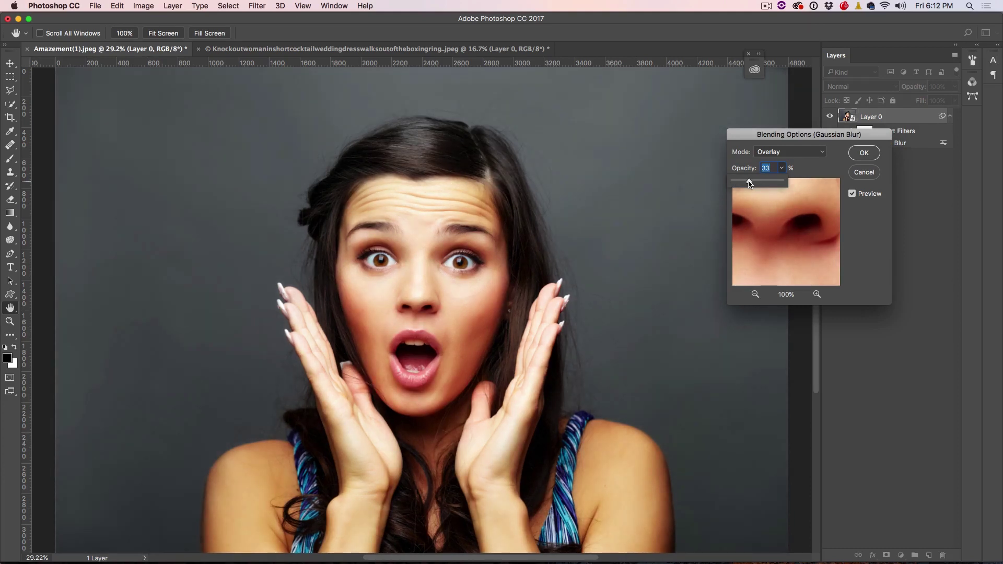
left_click(851, 154)
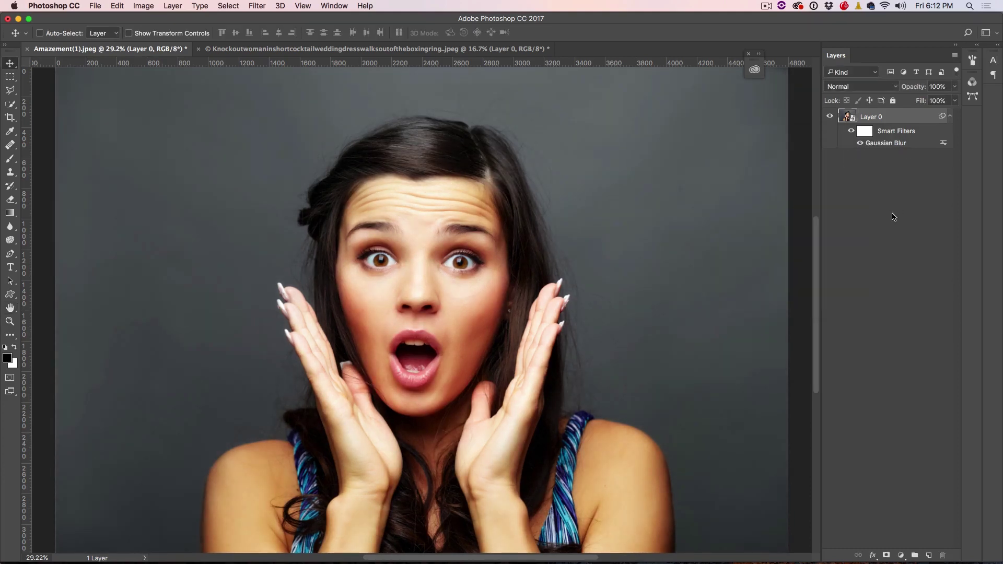
Toggle Smart Filters off and on to compare, then zoom into the boxing-ring photo.
left_click(948, 116)
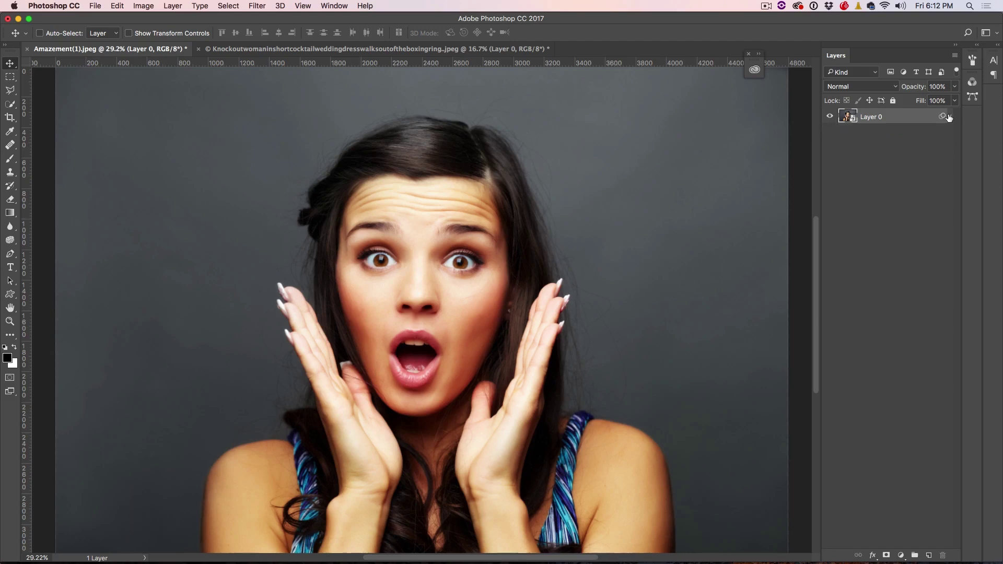
left_click(948, 116)
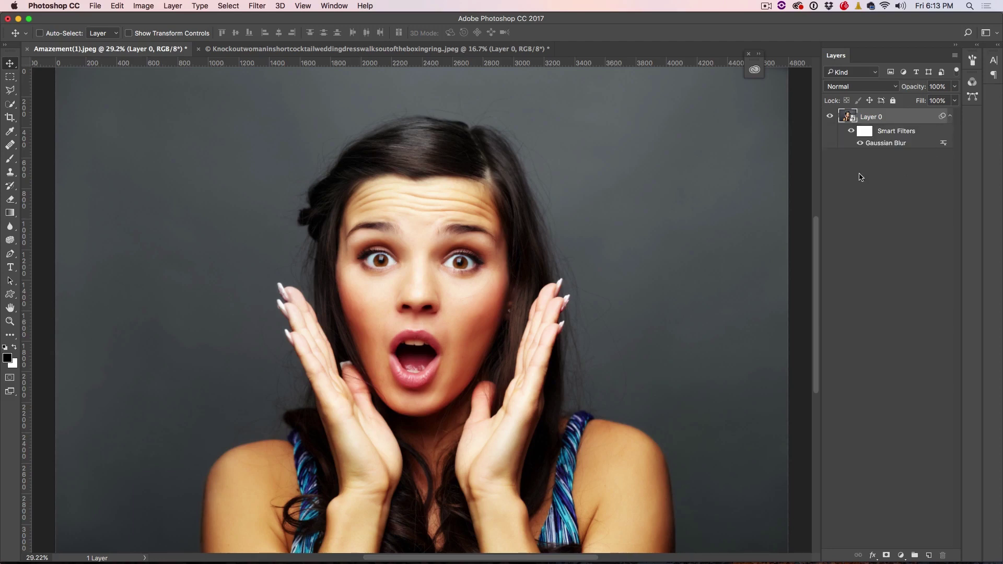
left_click(851, 131)
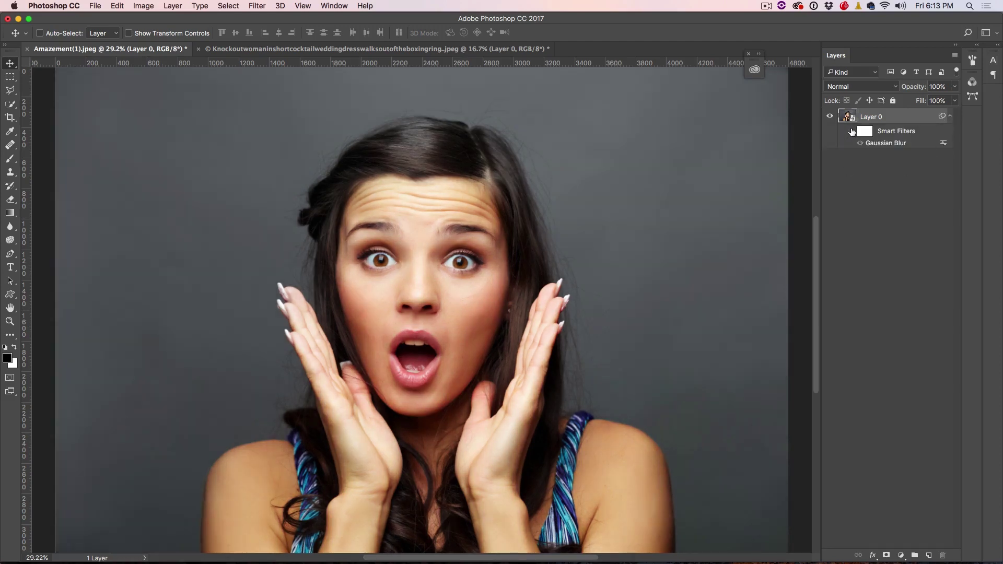
left_click(851, 131)
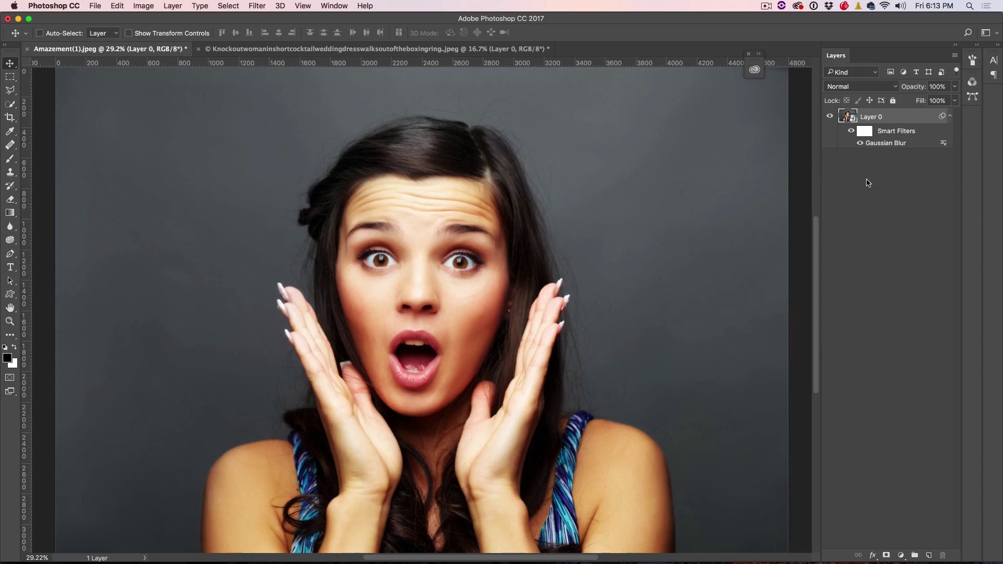
left_click(472, 49)
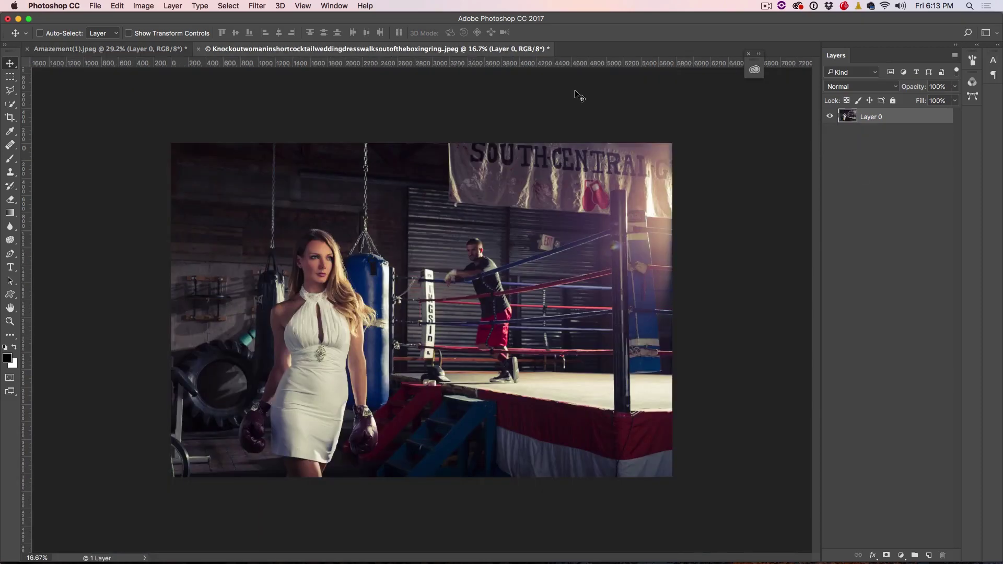
key("super+equal")
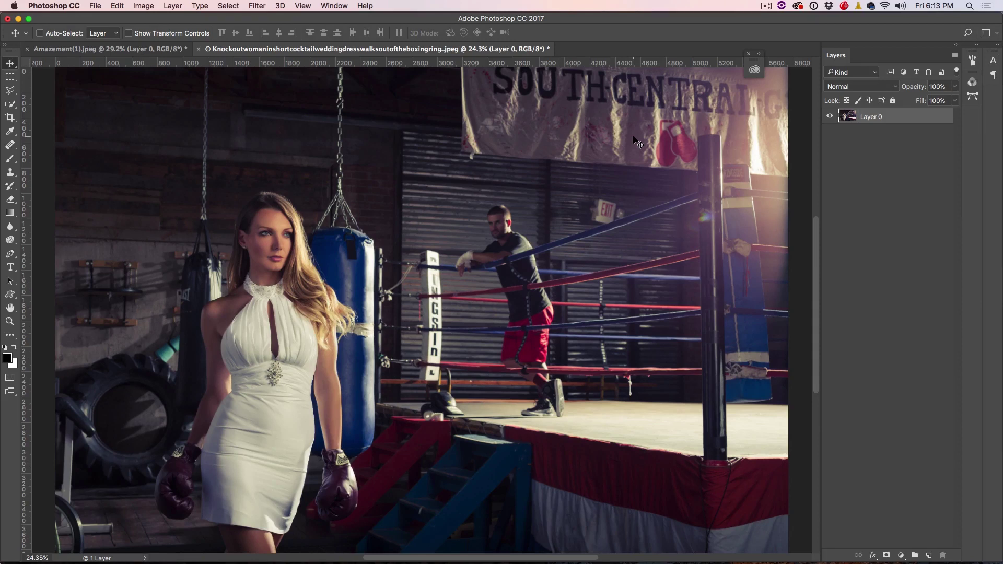
Convert the boxing-ring photo's Layer 0 for Smart Filters, confirming the smart object conversion.
right_click(906, 116)
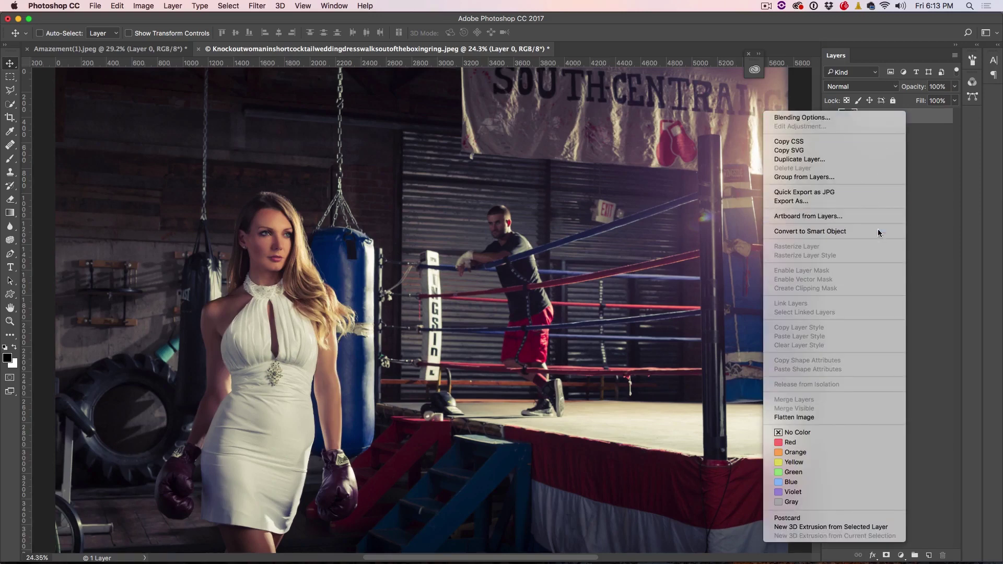
key("Escape")
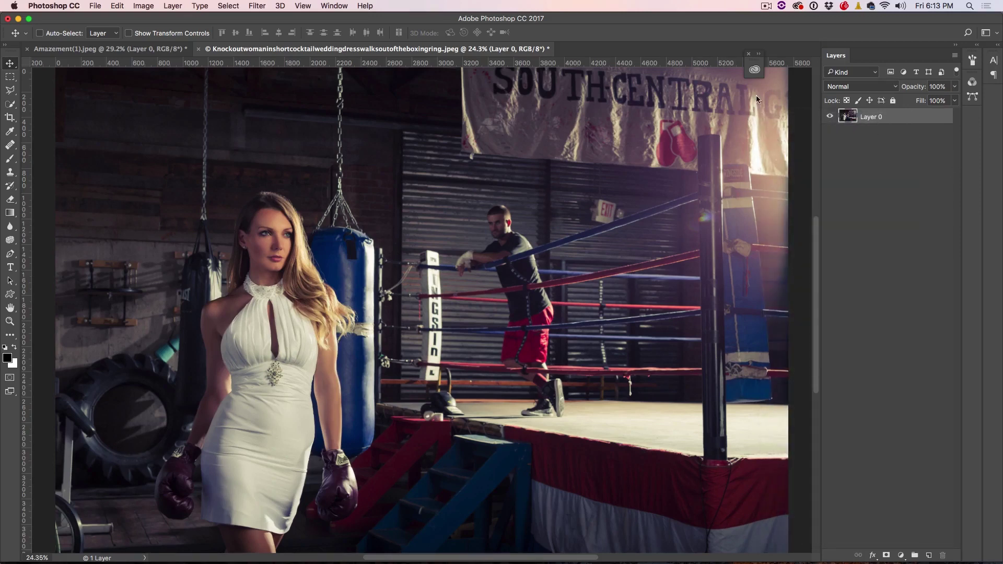
left_click(258, 6)
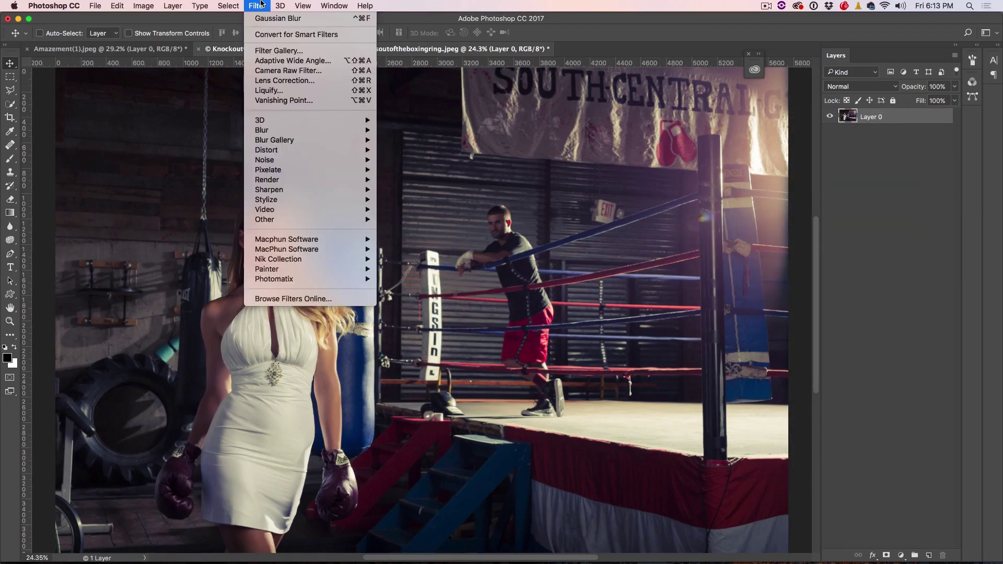
left_click(263, 35)
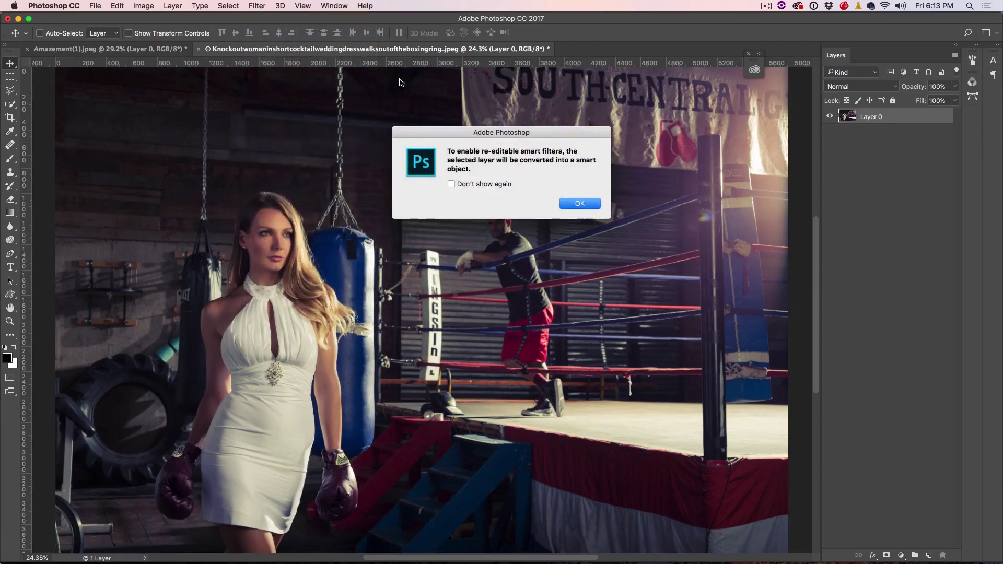
left_click(576, 205)
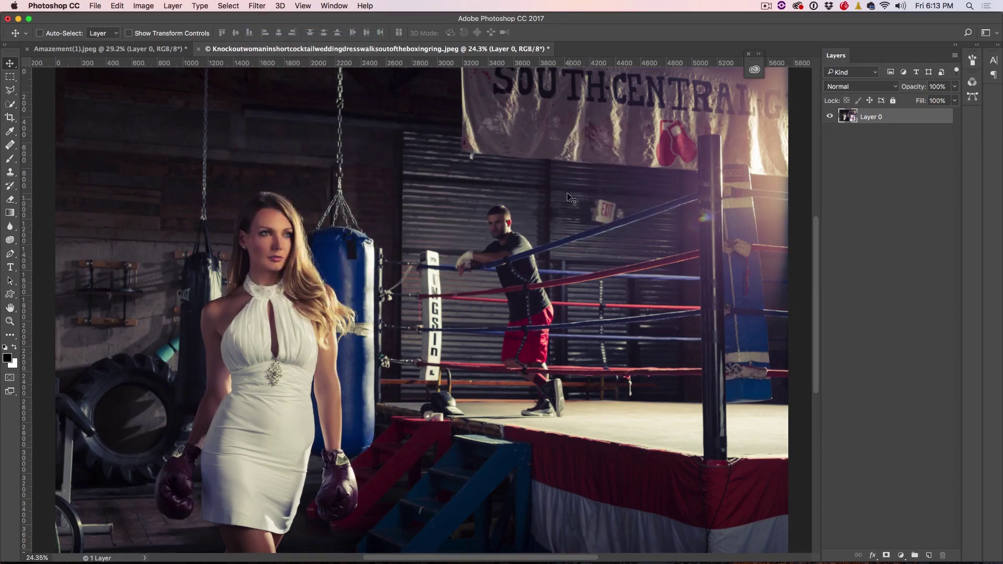
left_click(263, 5)
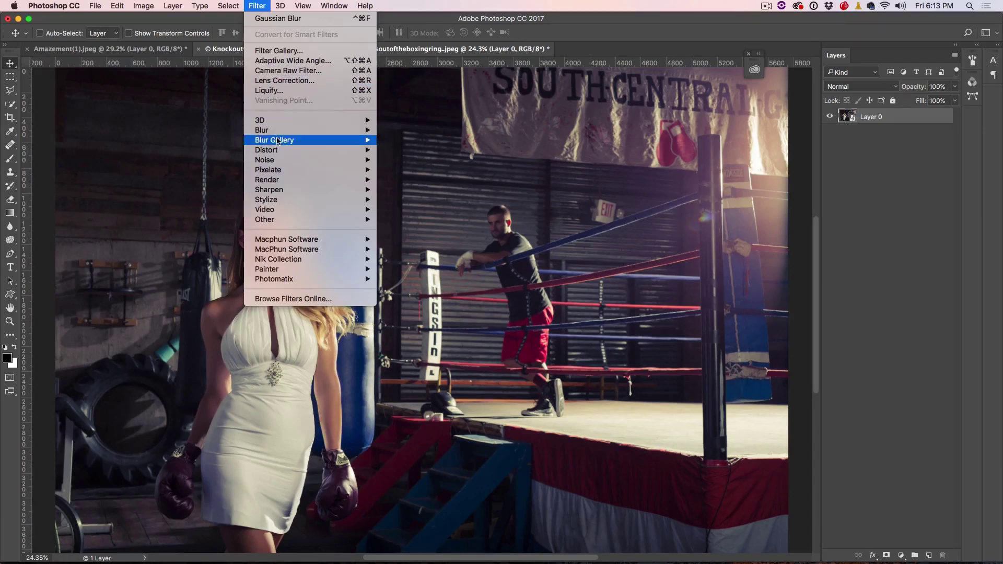
Apply a Gaussian Blur smart filter of radius 9.7 pixels to the boxing-ring photo.
mouse_move(277, 130)
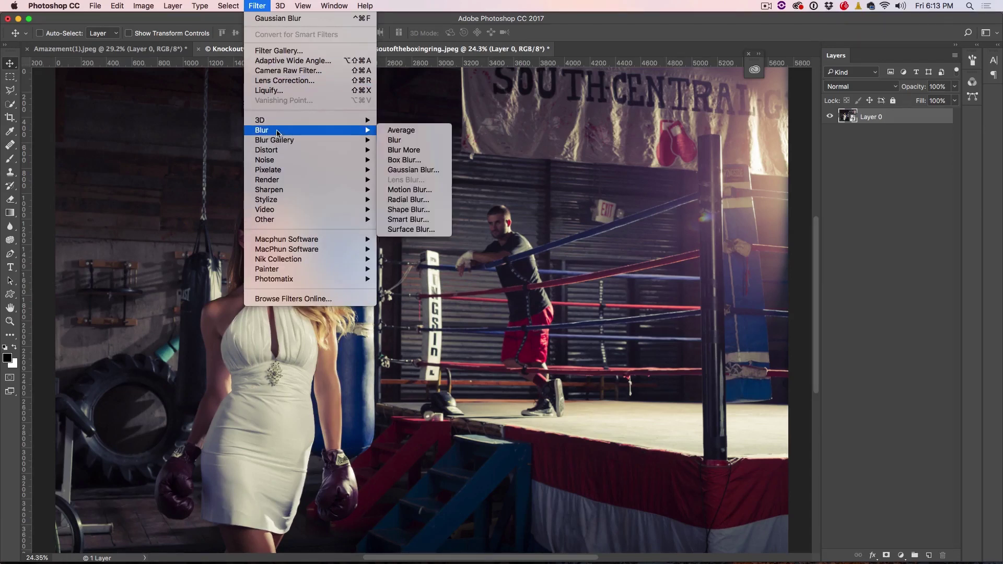
left_click(407, 170)
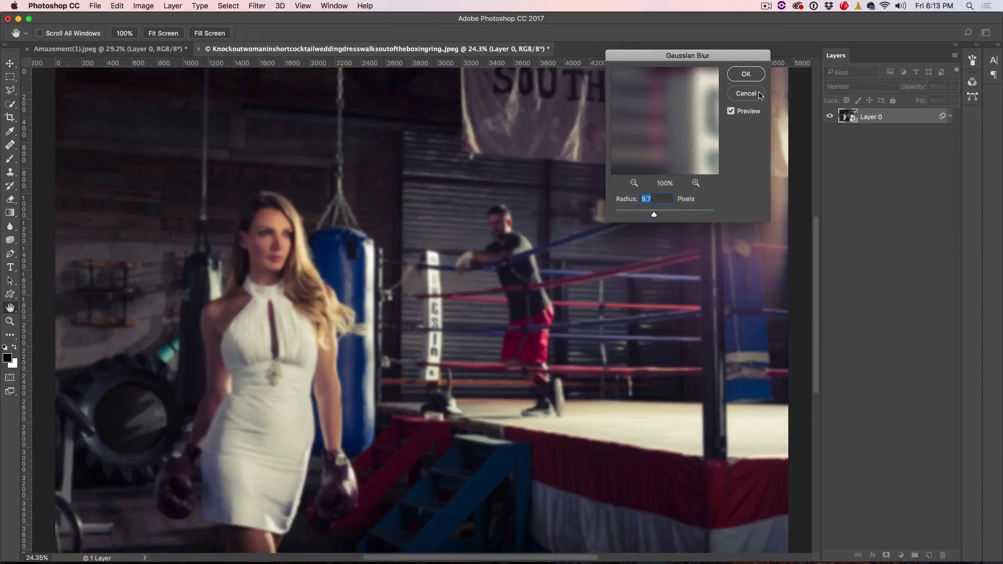
left_click(752, 75)
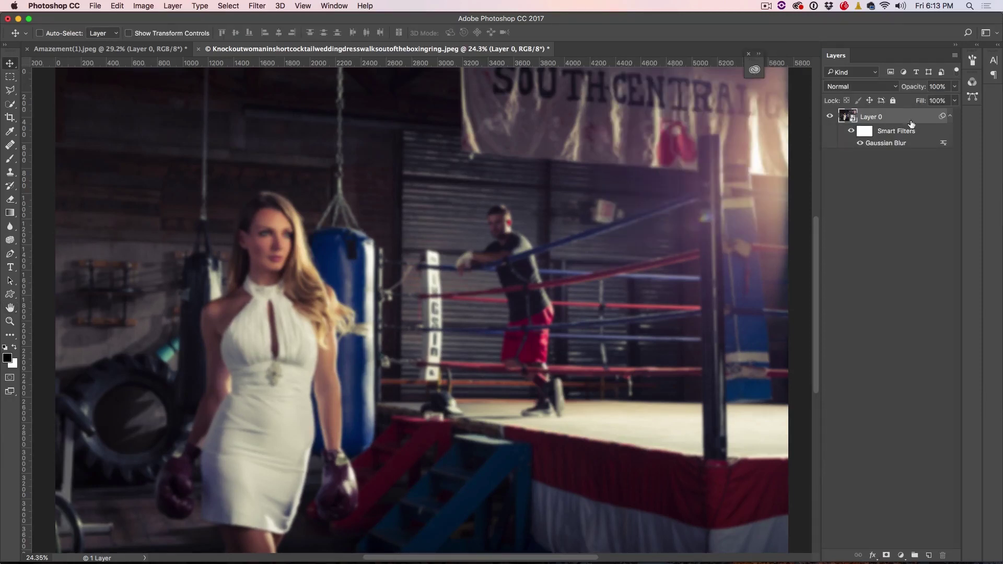
Set the Gaussian Blur filter's blending to Overlay mode at 53% opacity.
double_click(942, 143)
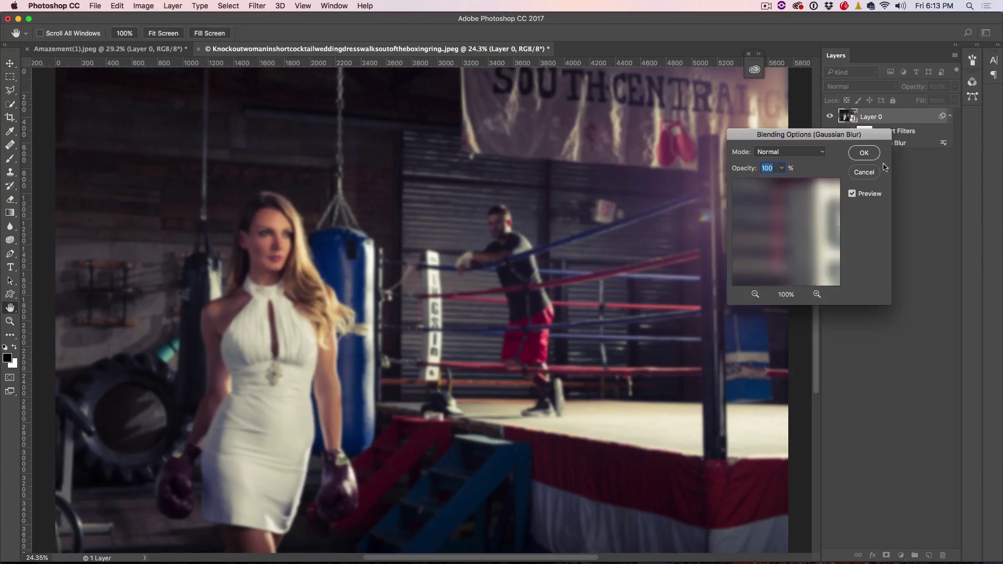
left_click(780, 153)
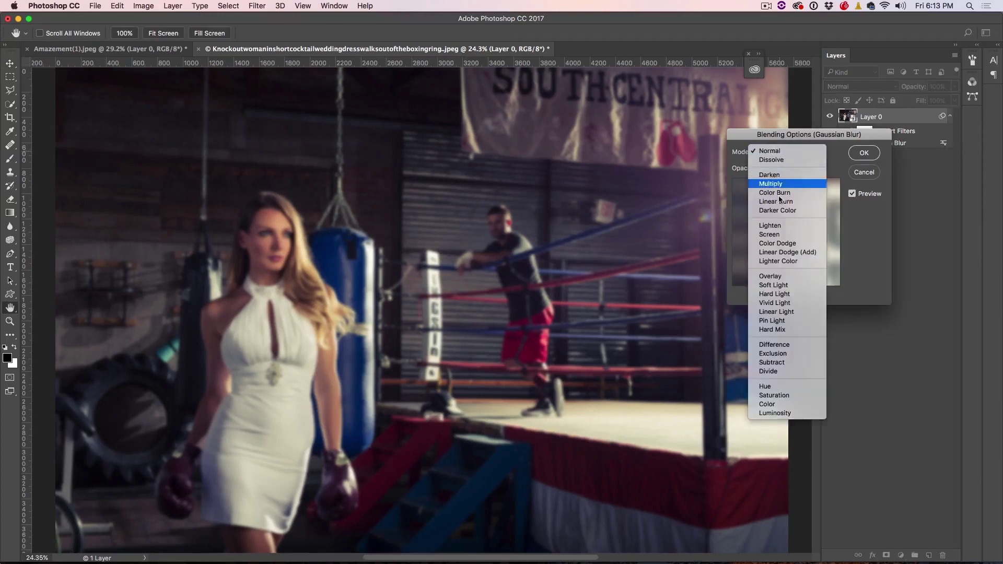
left_click(780, 225)
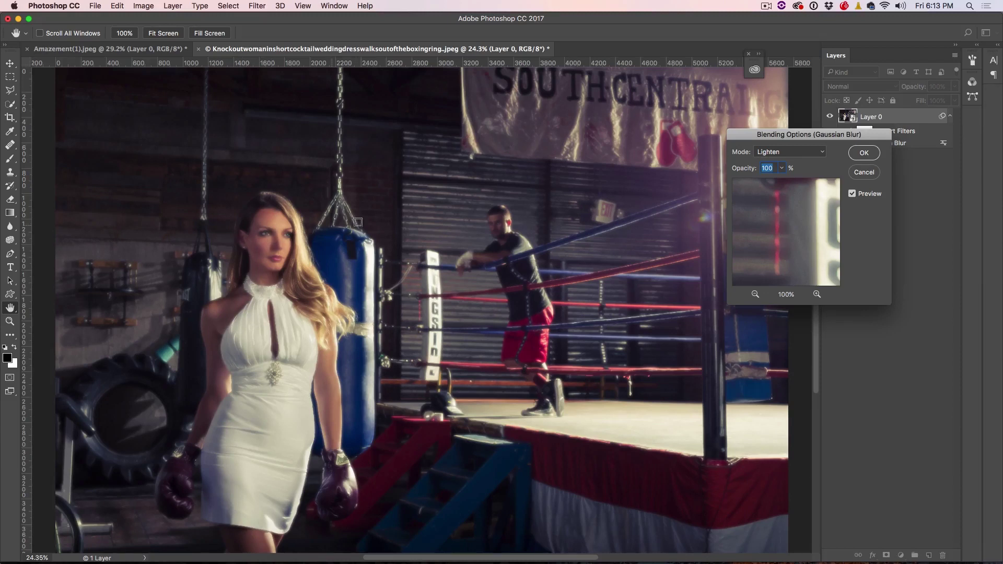
left_click(804, 156)
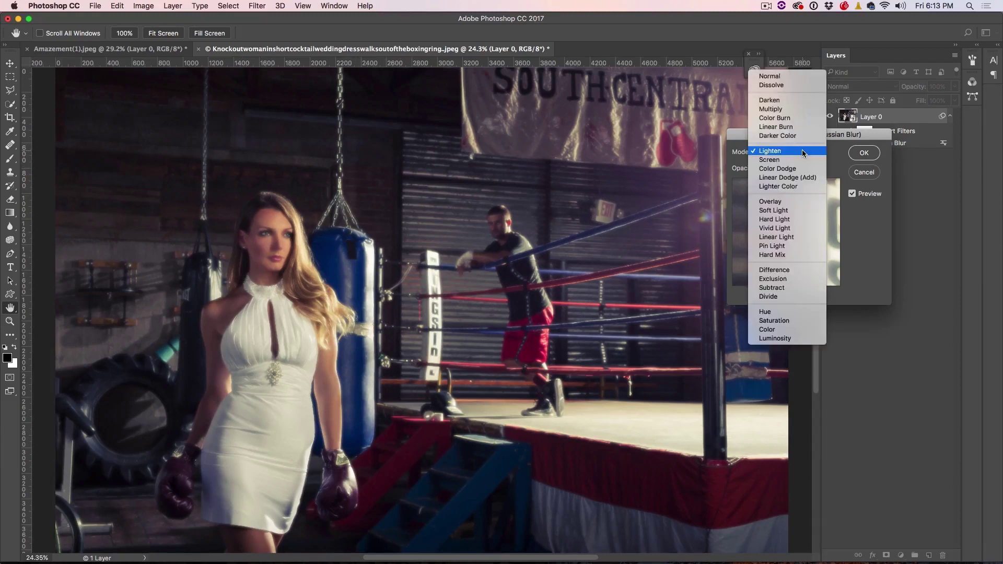
left_click(791, 198)
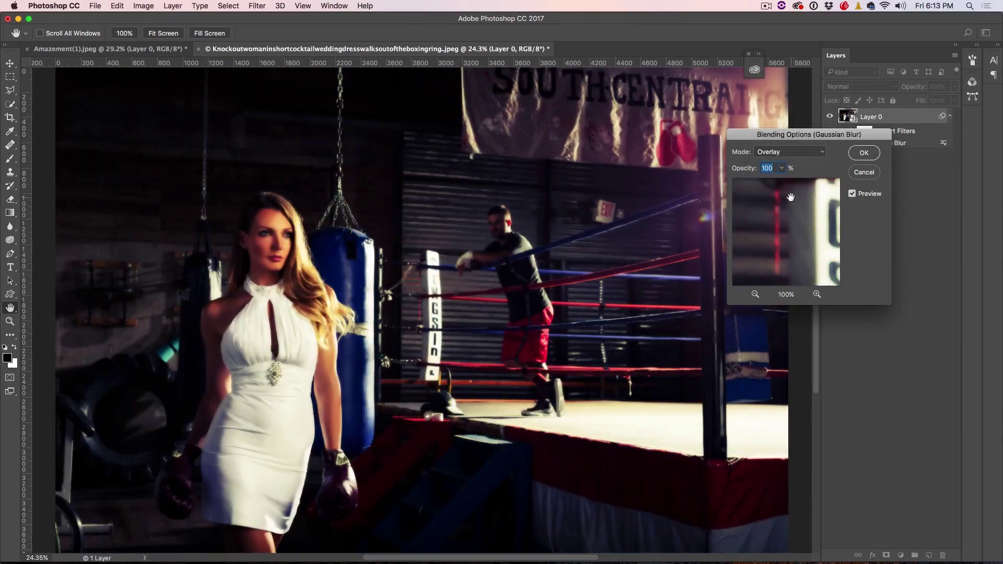
left_click(781, 167)
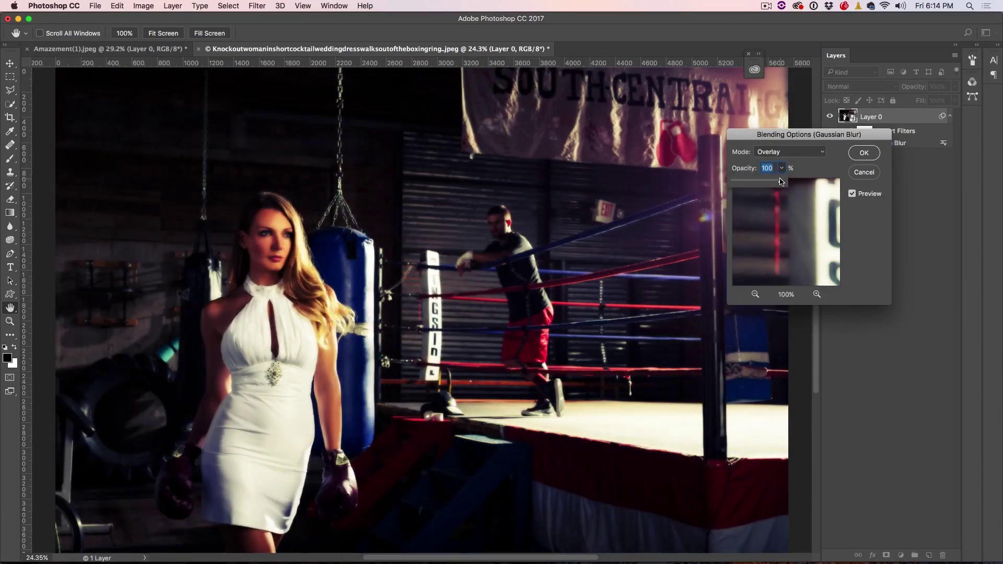
left_click_drag(782, 180, 756, 182)
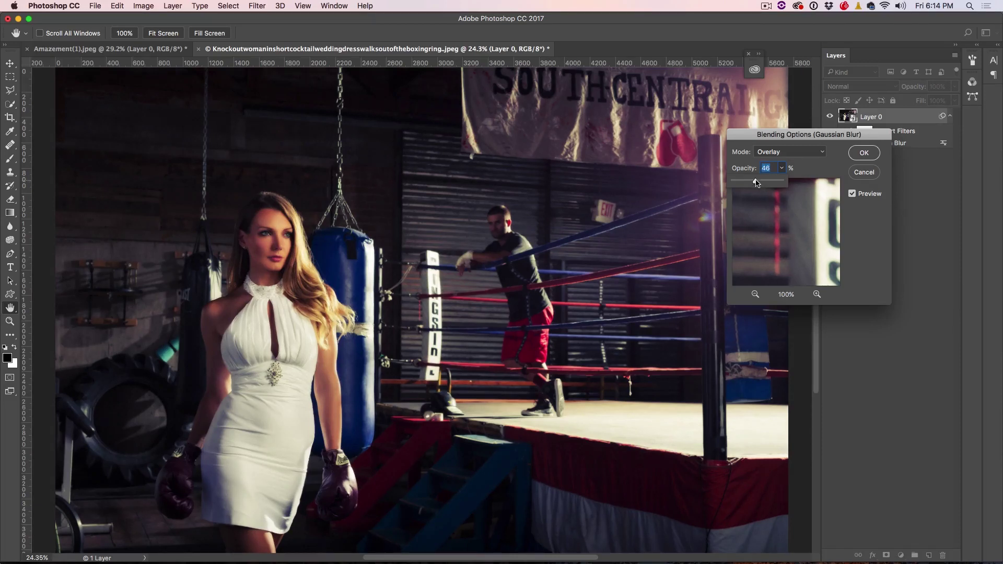
left_click_drag(756, 182, 759, 182)
left_click(864, 153)
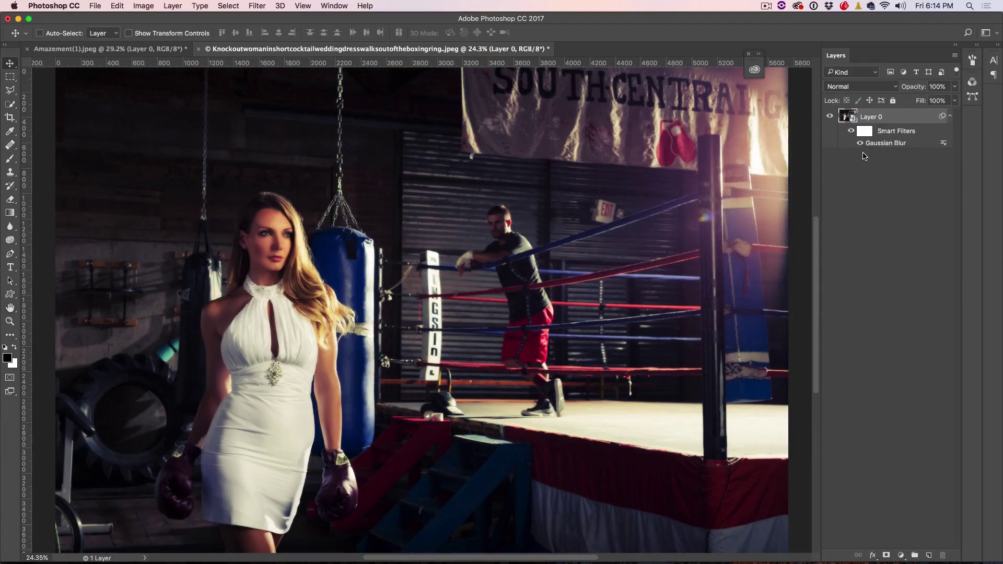
Select the smart filter mask and paint black over the woman with an enlarged brush.
left_click(866, 131)
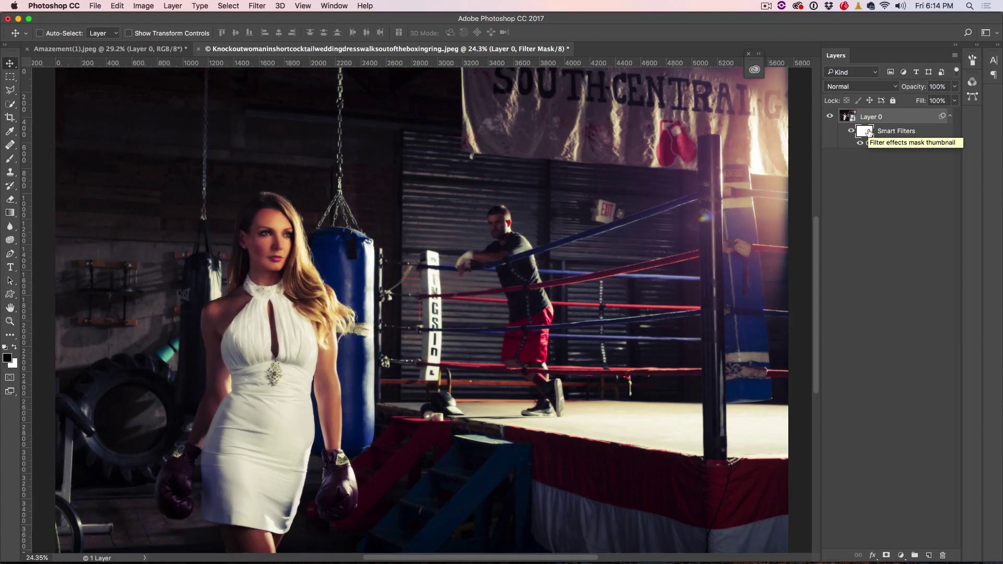
key("b")
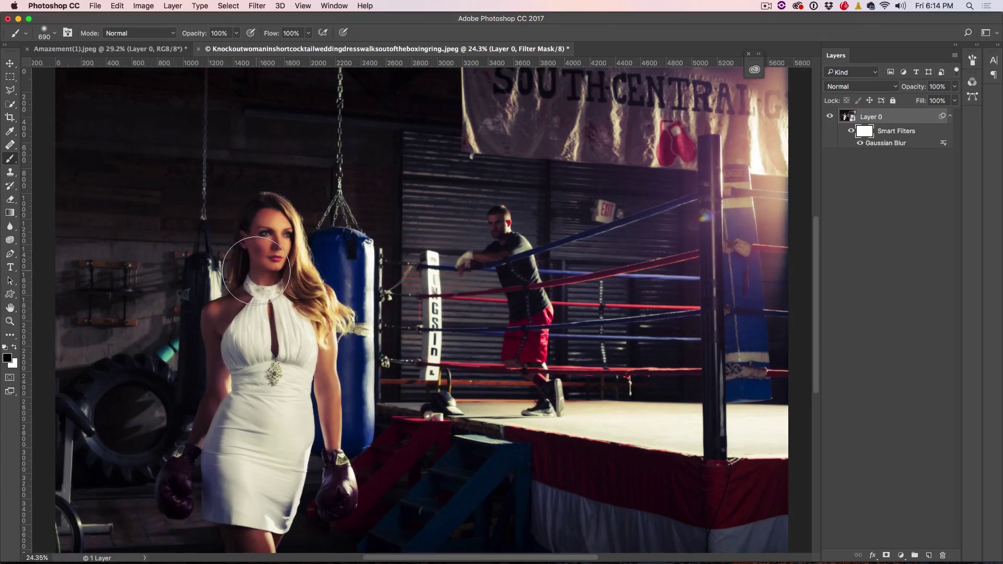
mouse_move(389, 267)
left_mouse_down()
mouse_move(397, 188)
mouse_move(398, 428)
mouse_move(400, 125)
mouse_move(470, 126)
left_mouse_up()
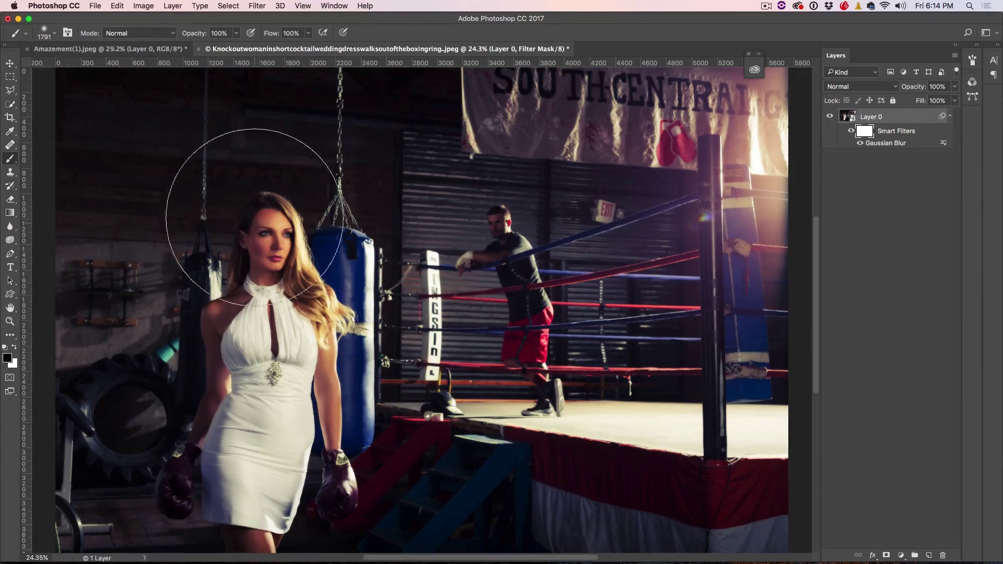
mouse_move(268, 286)
left_mouse_down()
mouse_move(259, 459)
mouse_move(235, 331)
mouse_move(252, 197)
mouse_move(293, 198)
left_mouse_up()
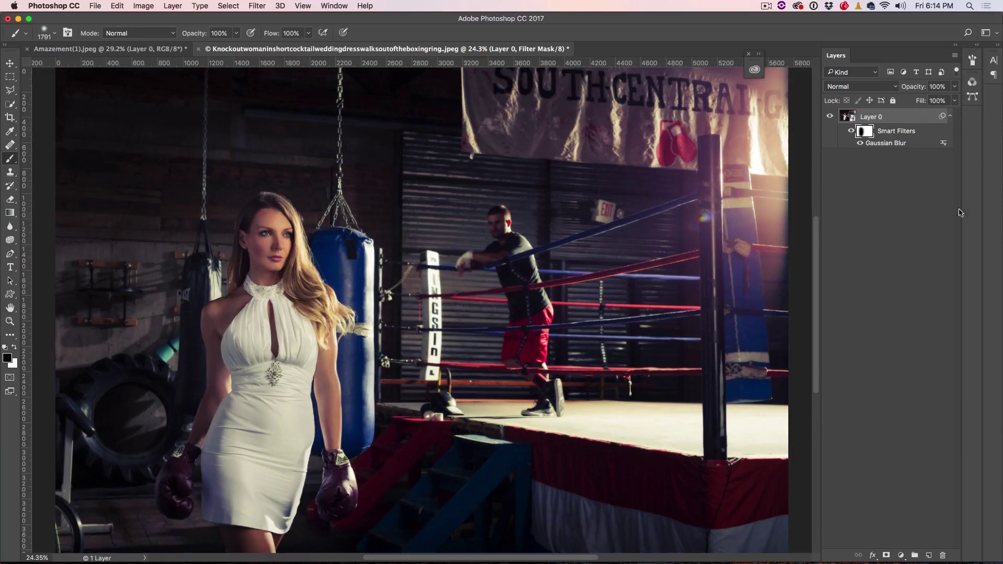
Raise the Gaussian Blur filter's Overlay opacity to 100%, then toggle Smart Filters to compare.
double_click(943, 142)
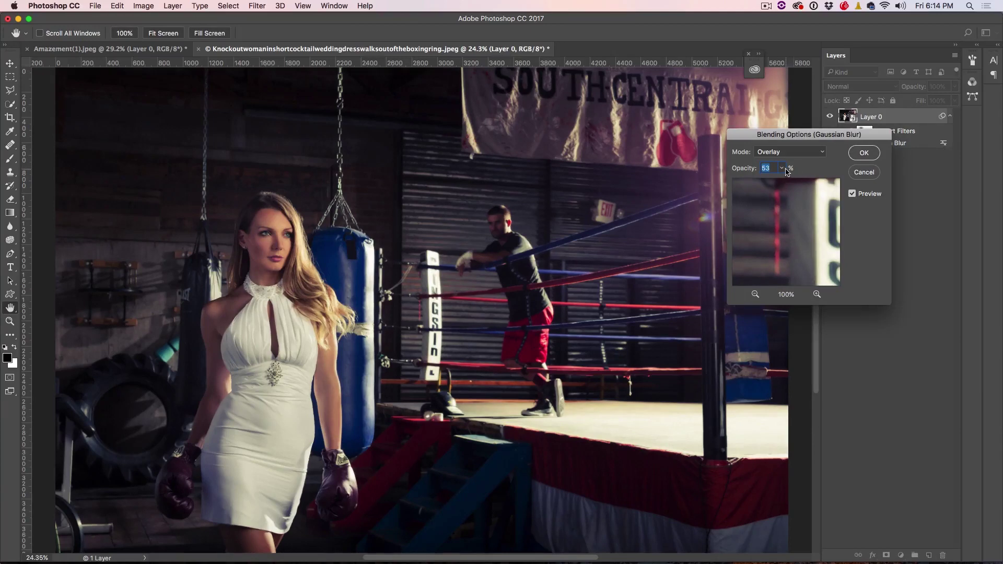
left_click_drag(781, 167, 786, 181)
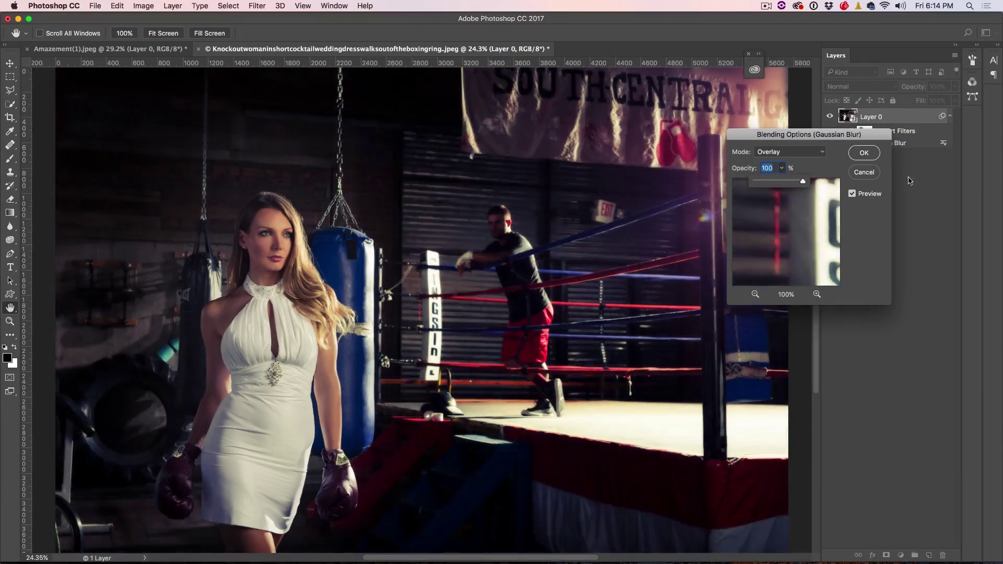
left_click(864, 153)
key("b")
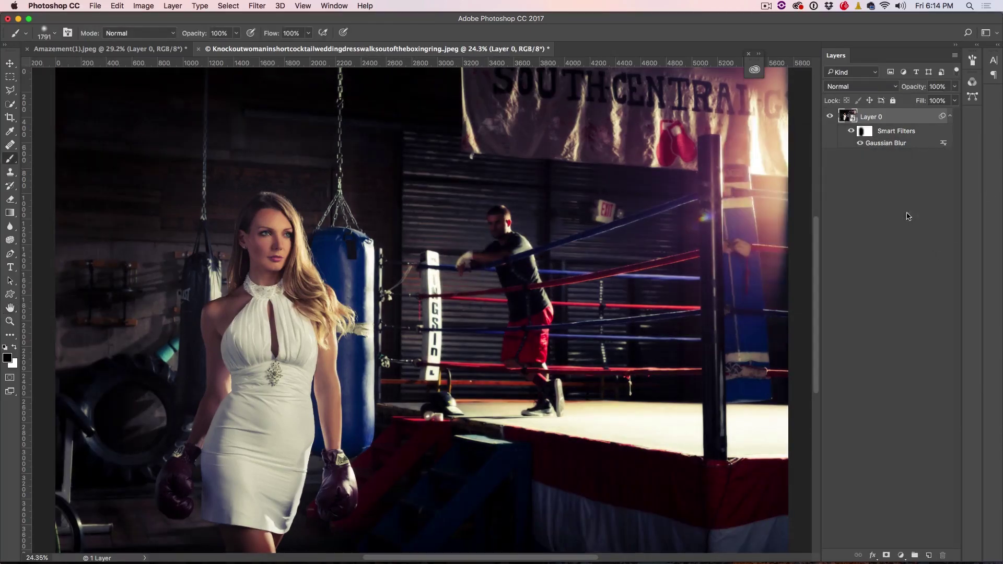
left_click(852, 131)
left_click(851, 131)
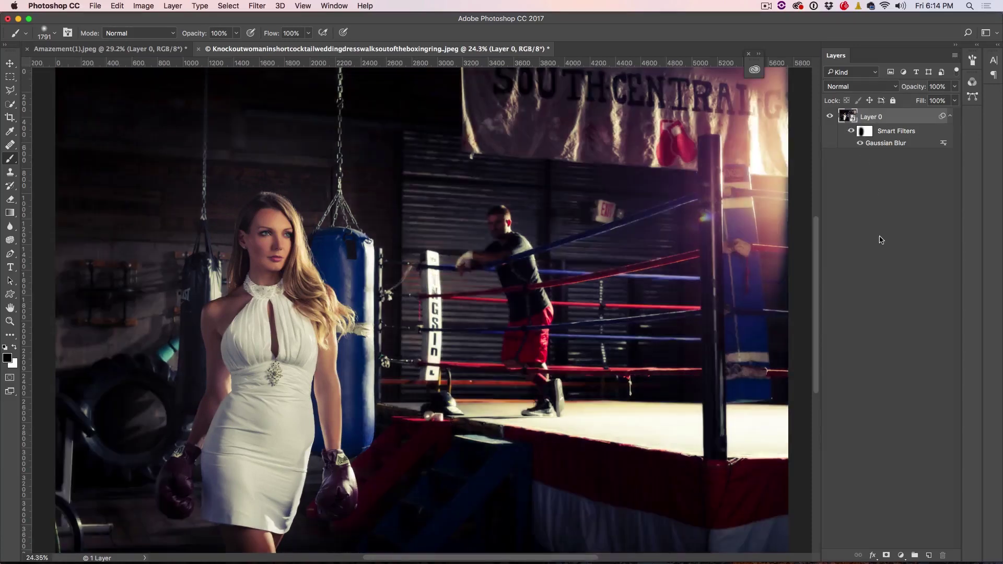